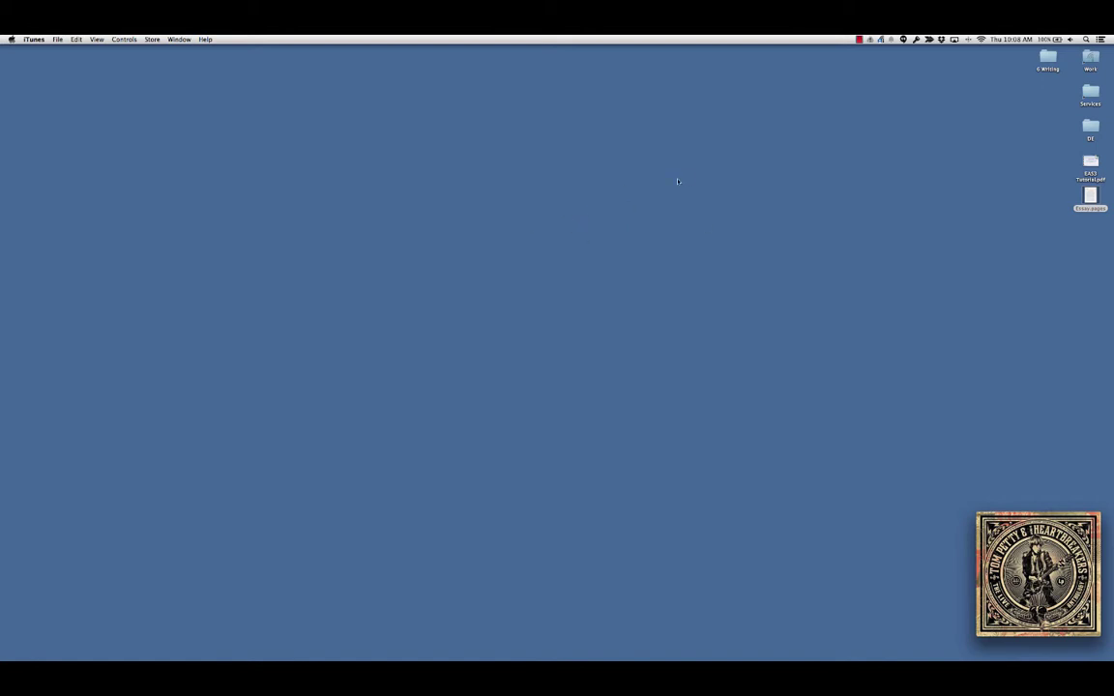
Open and close Essay.pages from the desktop, then check Google Drive's sync status
{"action": "double_click", "coordinate": [1090, 196]}
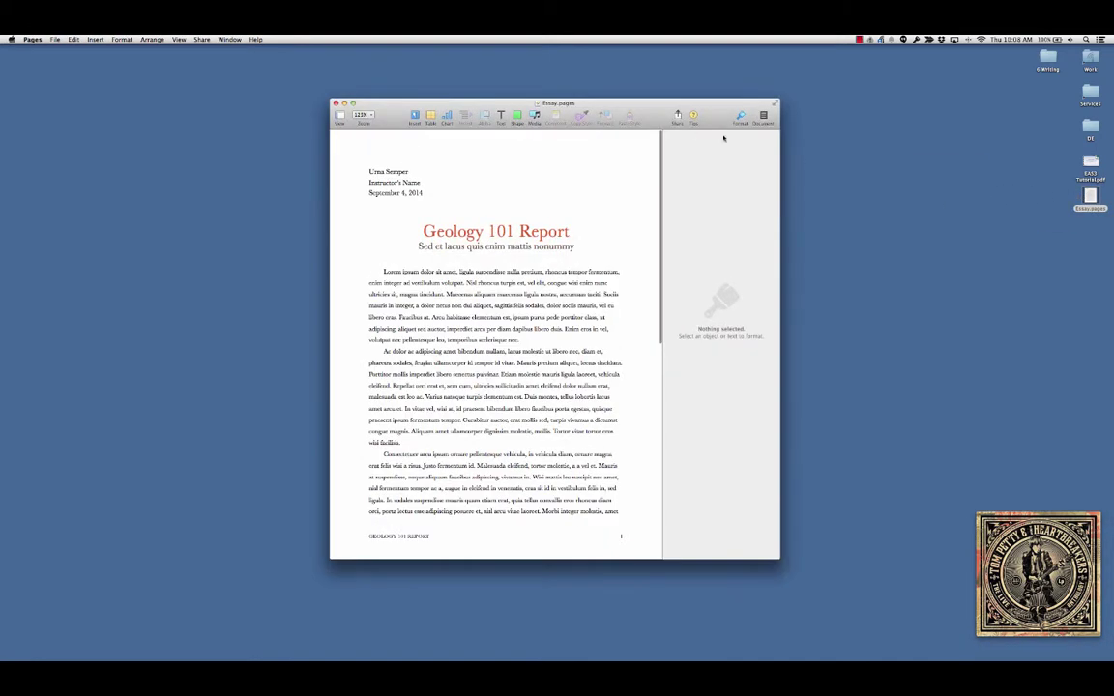
{"action": "left_click", "coordinate": [336, 102]}
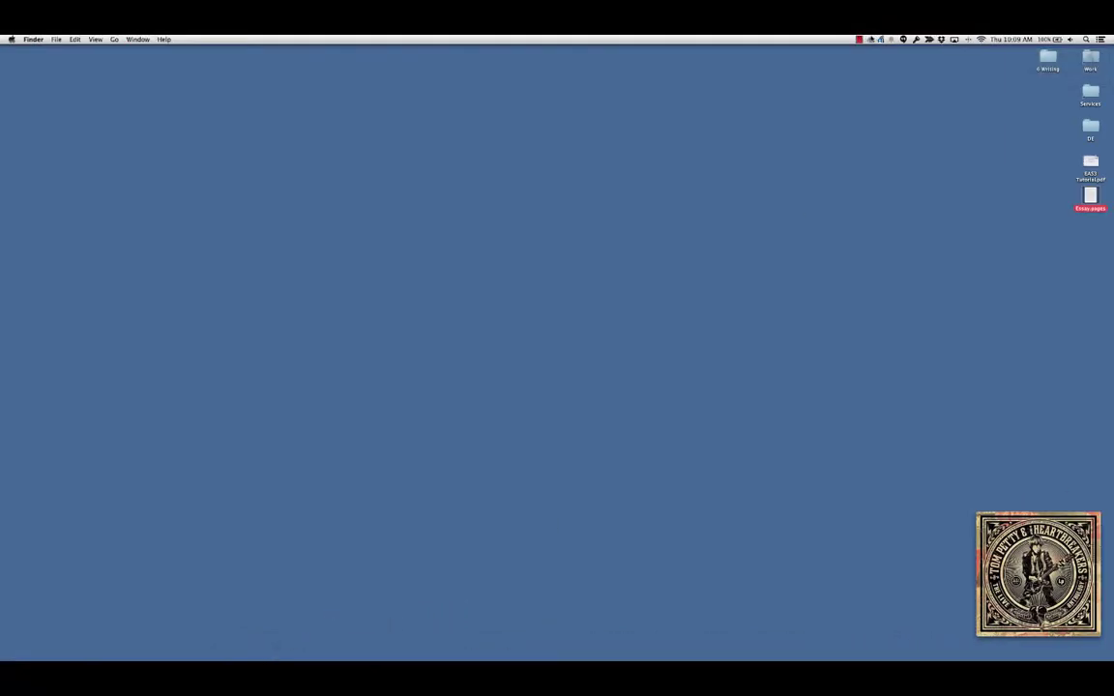
{"action": "left_click", "coordinate": [871, 39]}
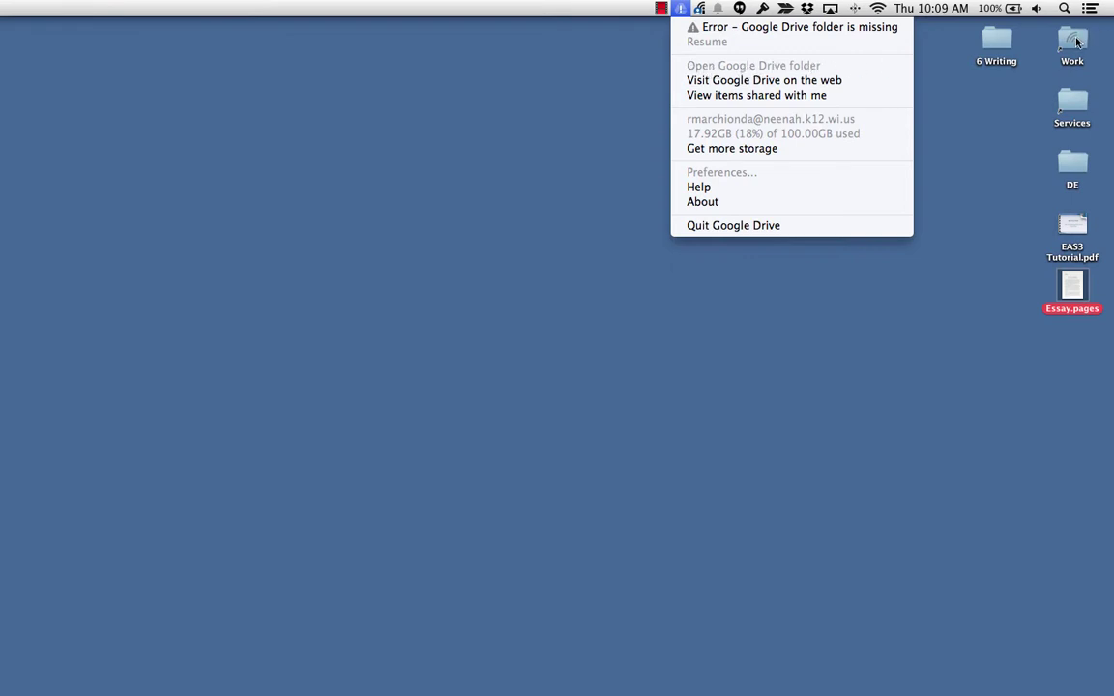
{"action": "left_click", "coordinate": [1077, 41]}
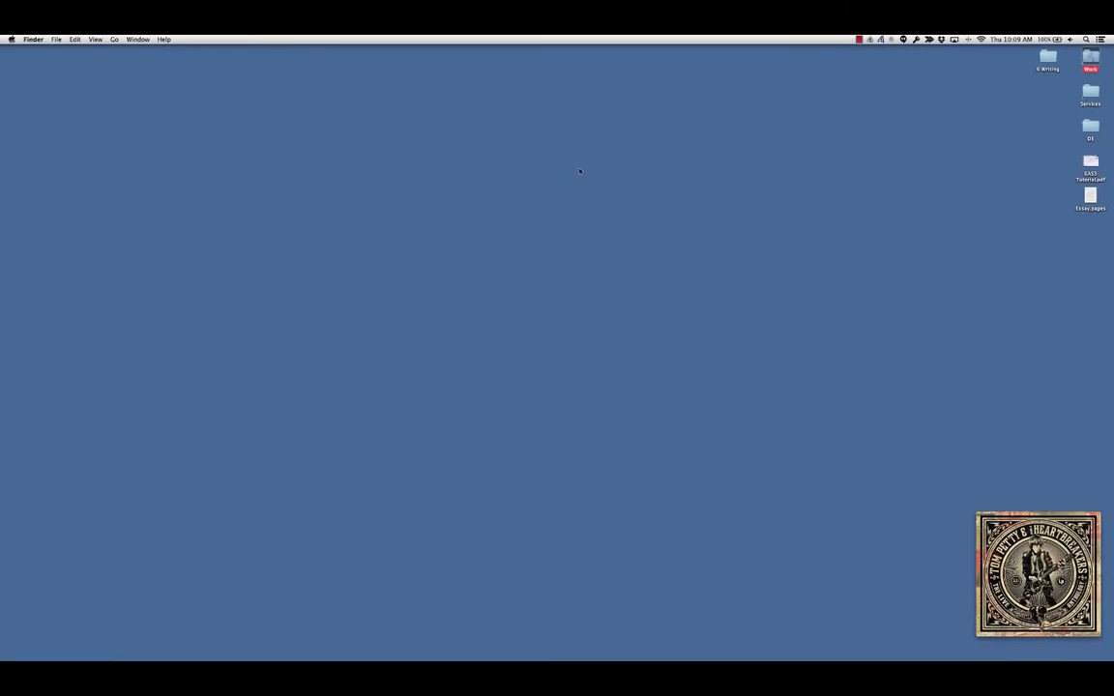
Copy Essay.pages into the opened Work Drive folder and trash the desktop copy
{"action": "left_click", "coordinate": [1092, 57]}
{"action": "double_click", "coordinate": [1092, 57]}
{"action": "left_click_drag", "start_coordinate": [193, 253], "coordinate": [555, 117]}
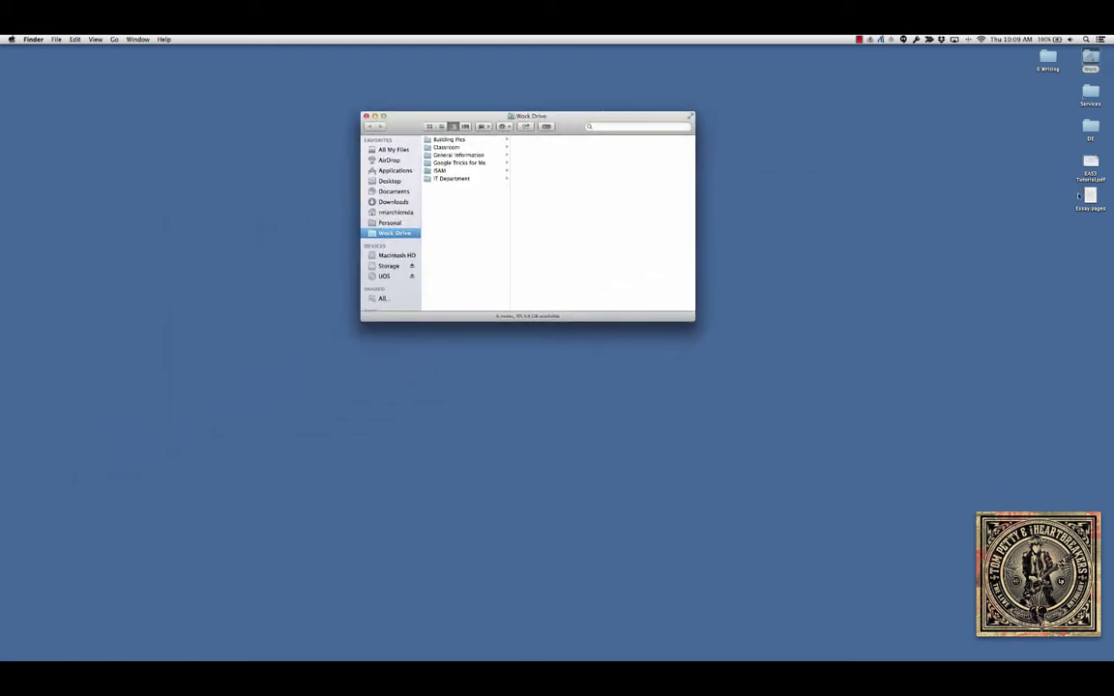
{"action": "left_click_drag", "start_coordinate": [1091, 197], "coordinate": [453, 199]}
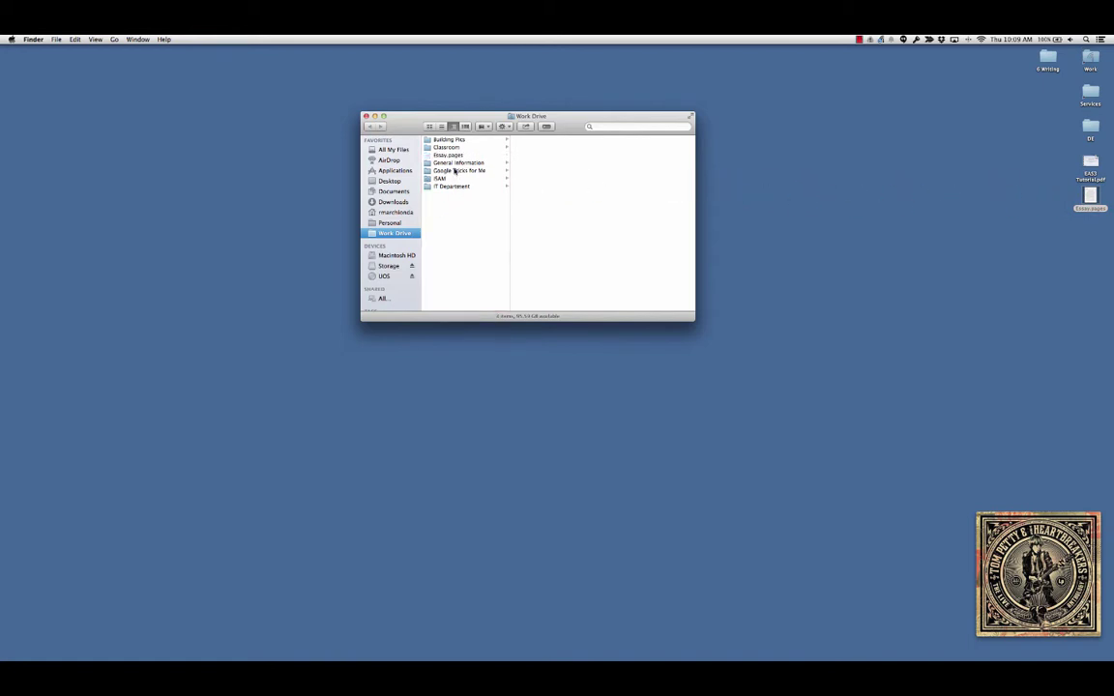
{"action": "left_click_drag", "start_coordinate": [1091, 197], "coordinate": [848, 646]}
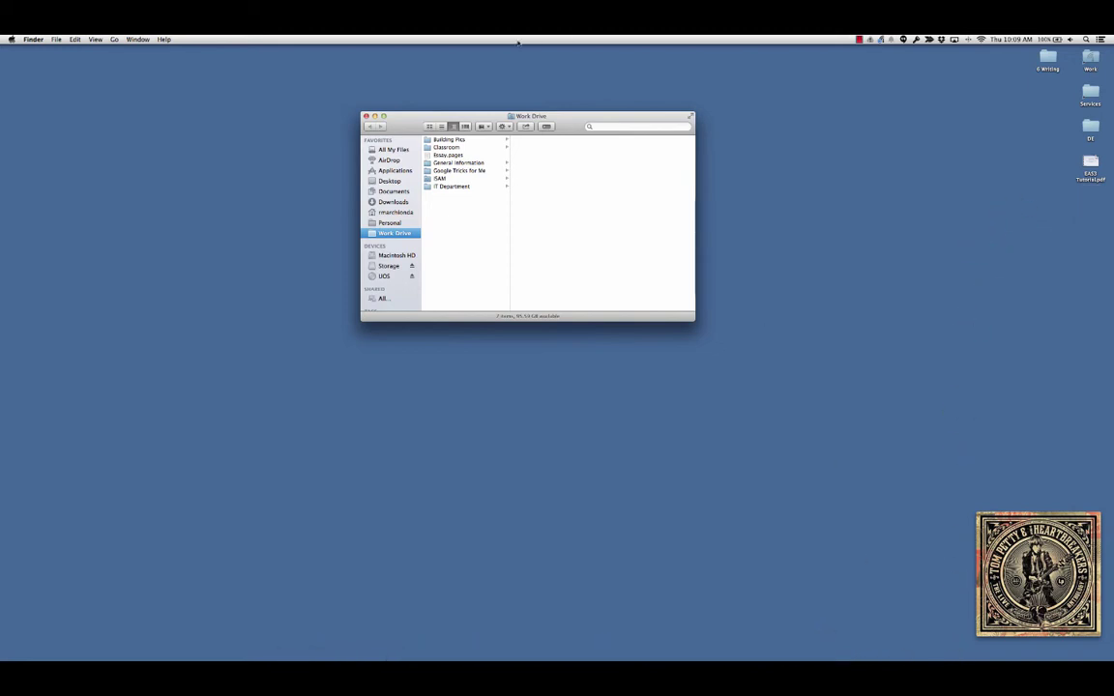
Close the Work Drive window, check Google Drive's sync status, and select the Work folder
{"action": "left_click", "coordinate": [366, 116]}
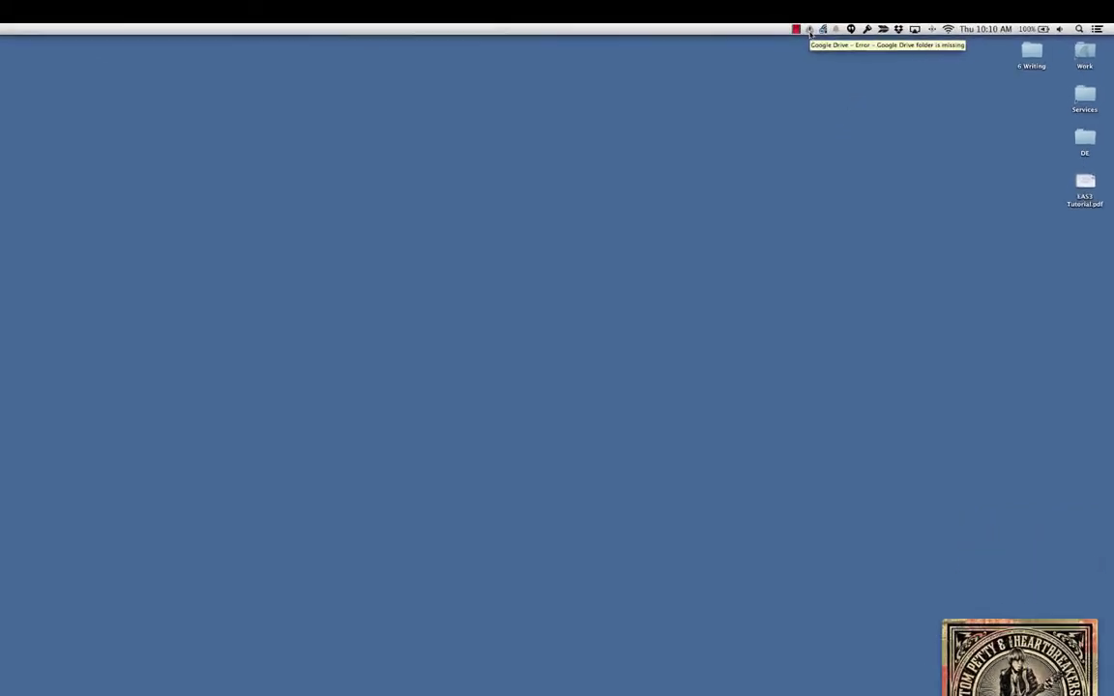
{"action": "left_click", "coordinate": [810, 30]}
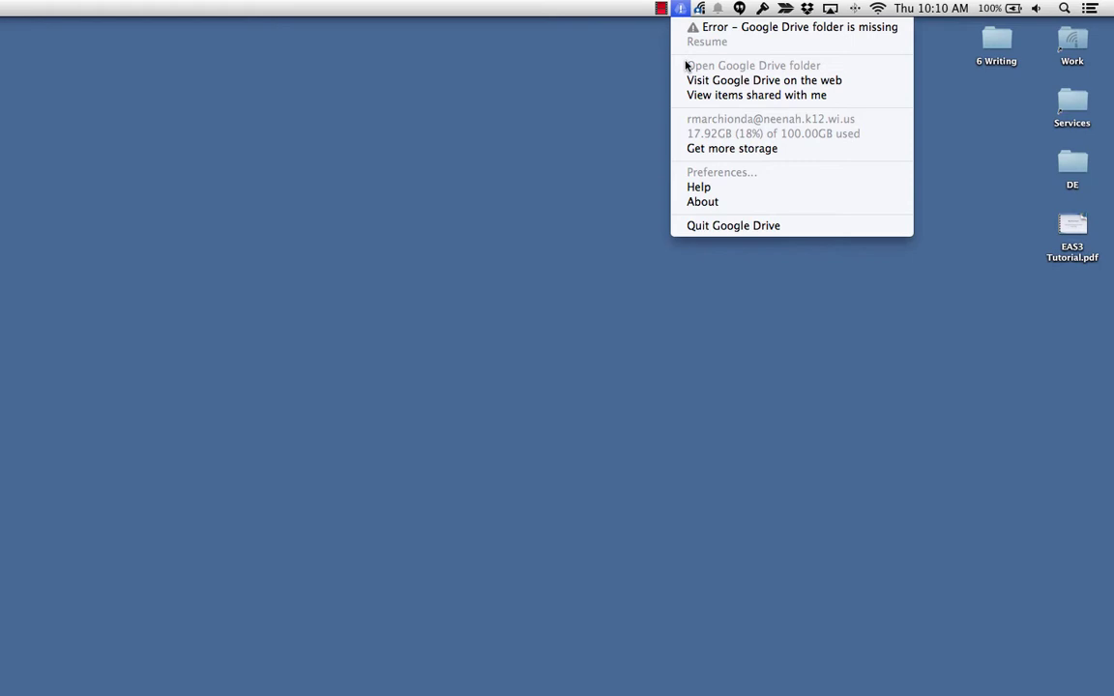
{"action": "left_click", "coordinate": [655, 65]}
{"action": "left_click", "coordinate": [1078, 43]}
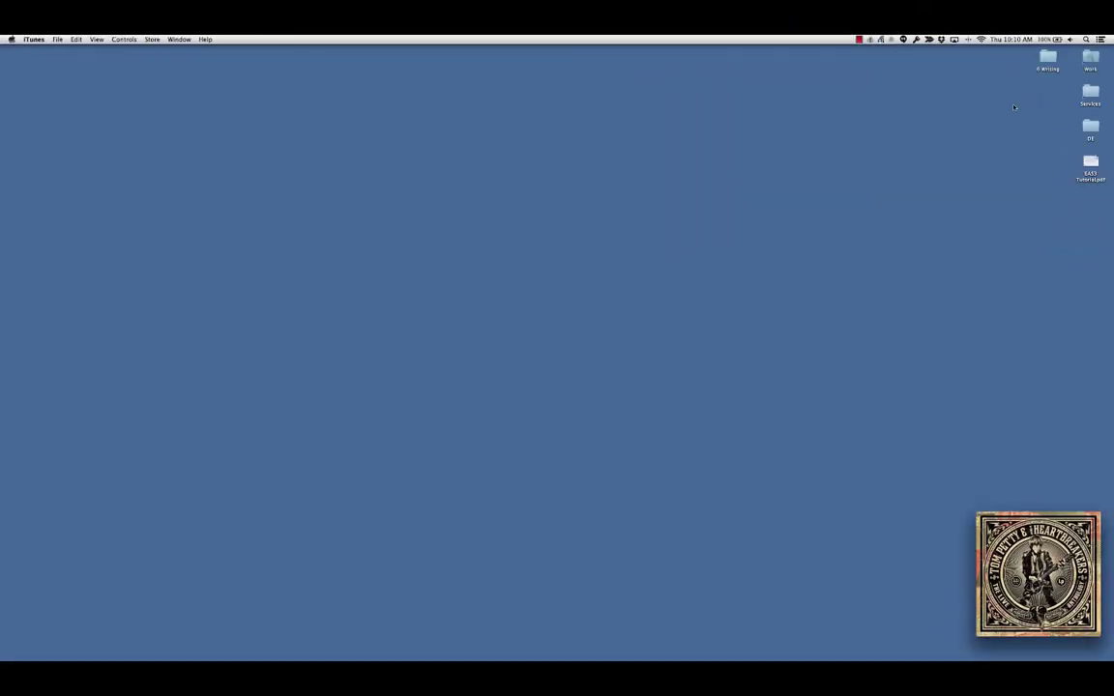
{"action": "double_click", "coordinate": [1088, 58]}
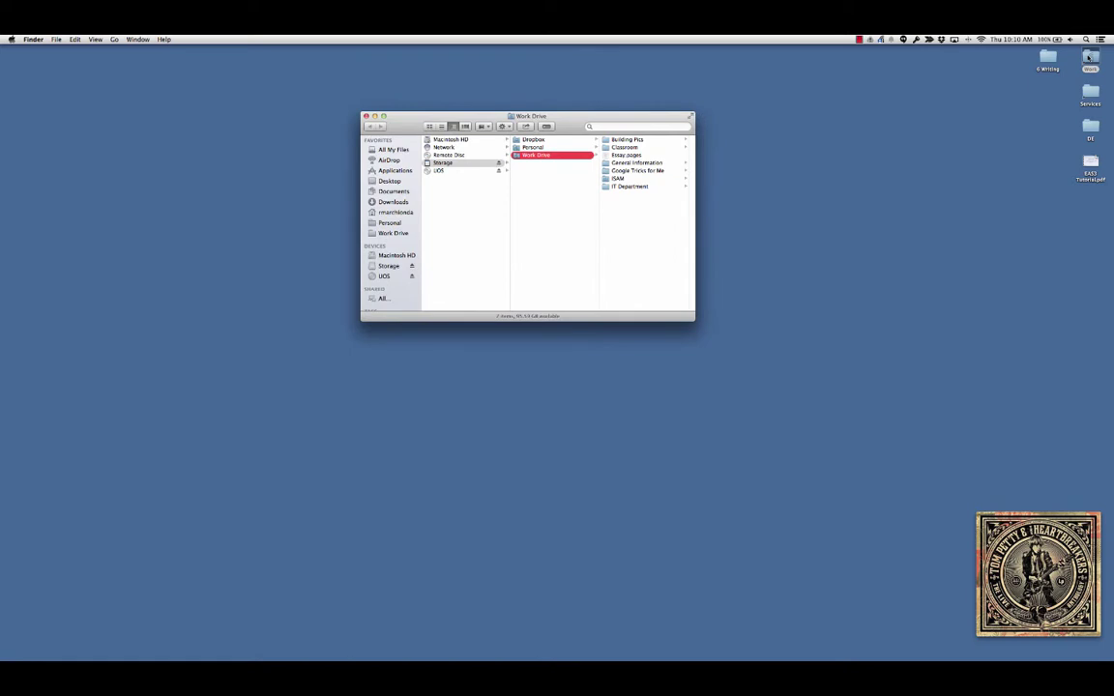
{"action": "left_click", "coordinate": [622, 156]}
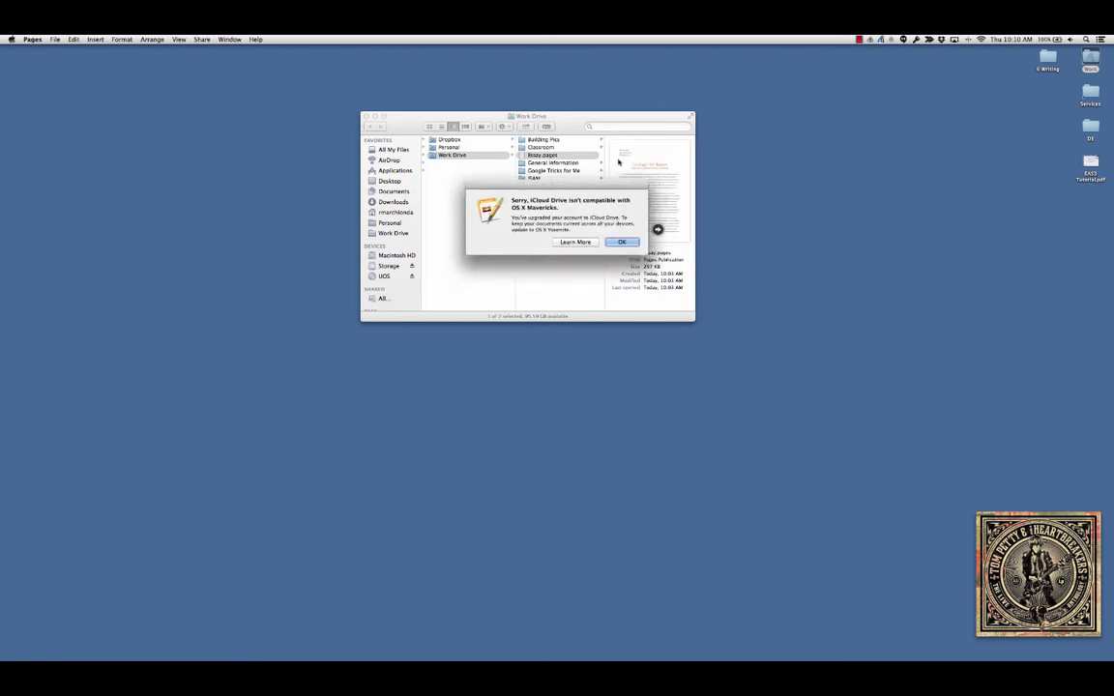
{"action": "left_click", "coordinate": [621, 243]}
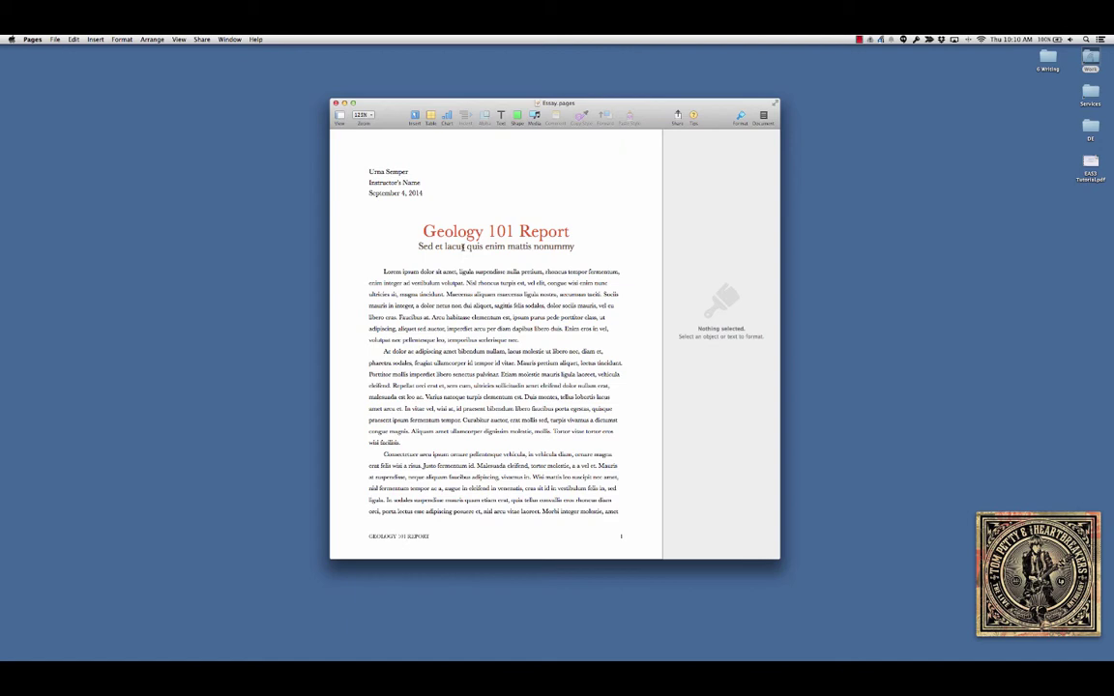
{"action": "left_click", "coordinate": [463, 246]}
Quit Pages, reload My Drive in Chrome, and open the Essay.pages item there
{"action": "key", "text": "super+q"}
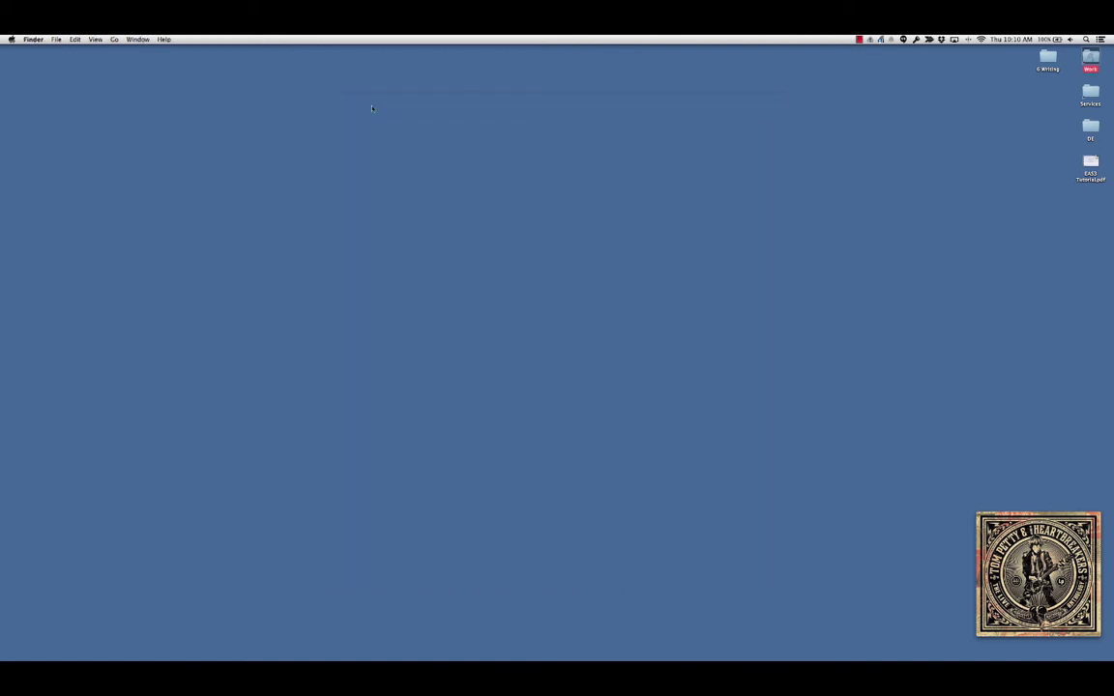
{"action": "mouse_move", "coordinate": [362, 654]}
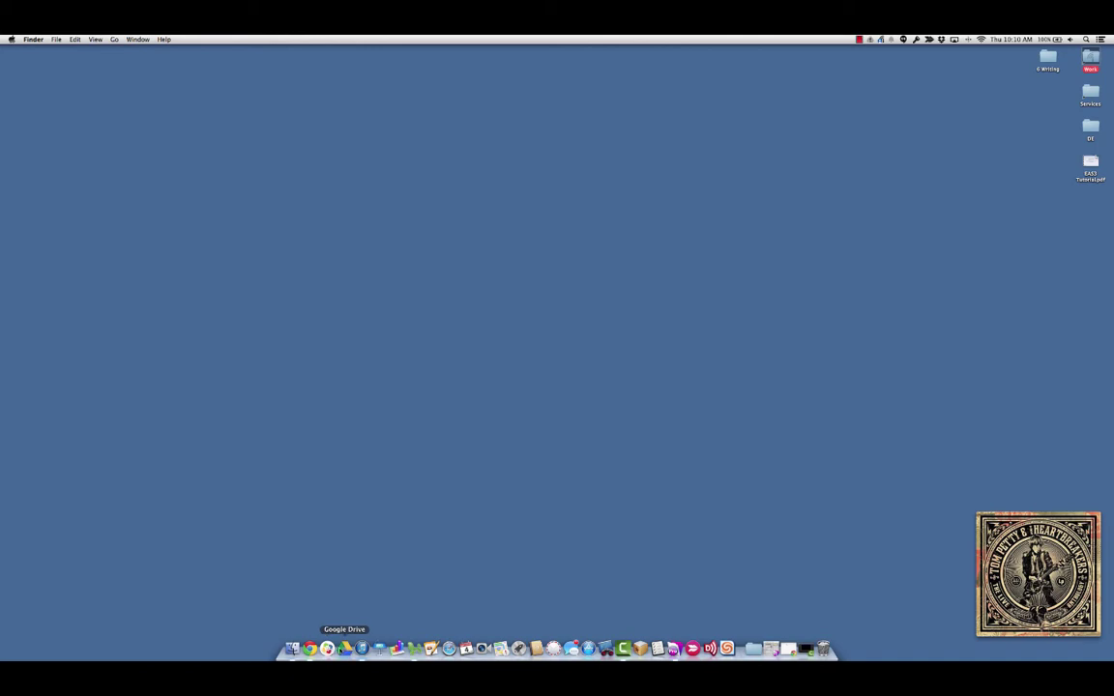
{"action": "left_click", "coordinate": [309, 648]}
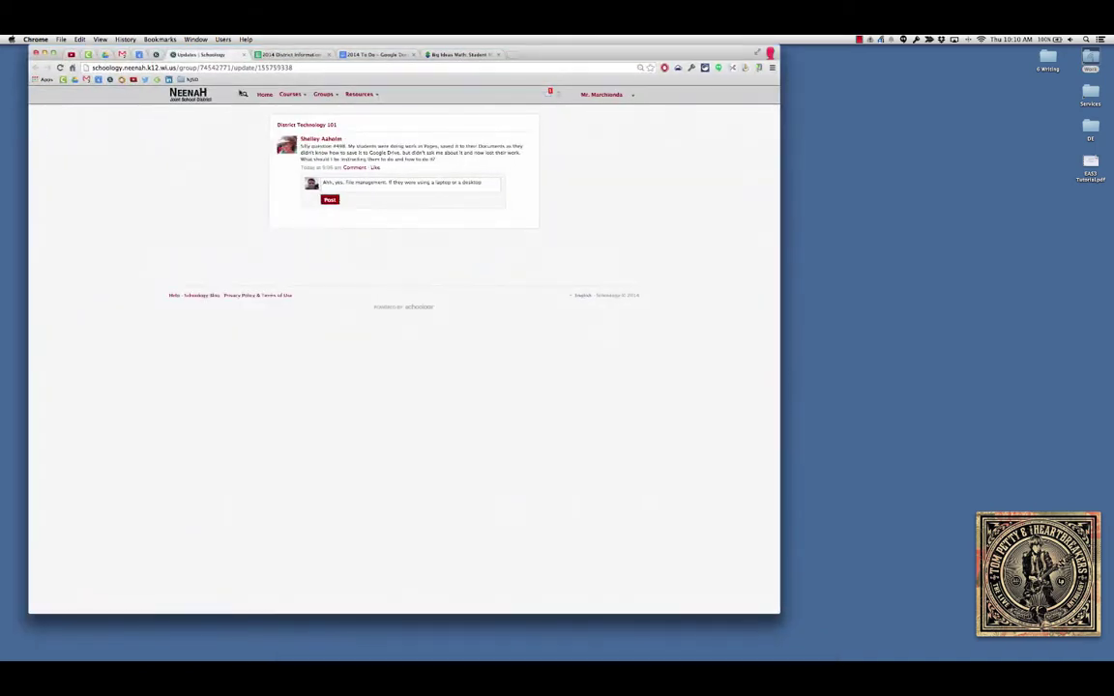
{"action": "left_click", "coordinate": [103, 54]}
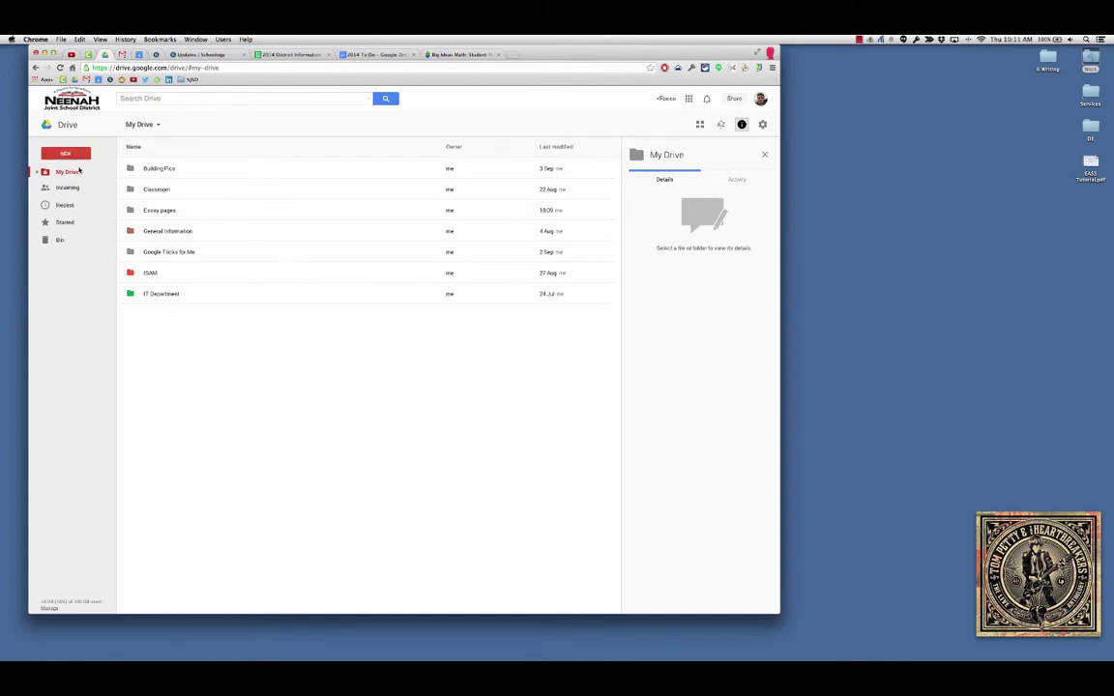
{"action": "left_click", "coordinate": [58, 67]}
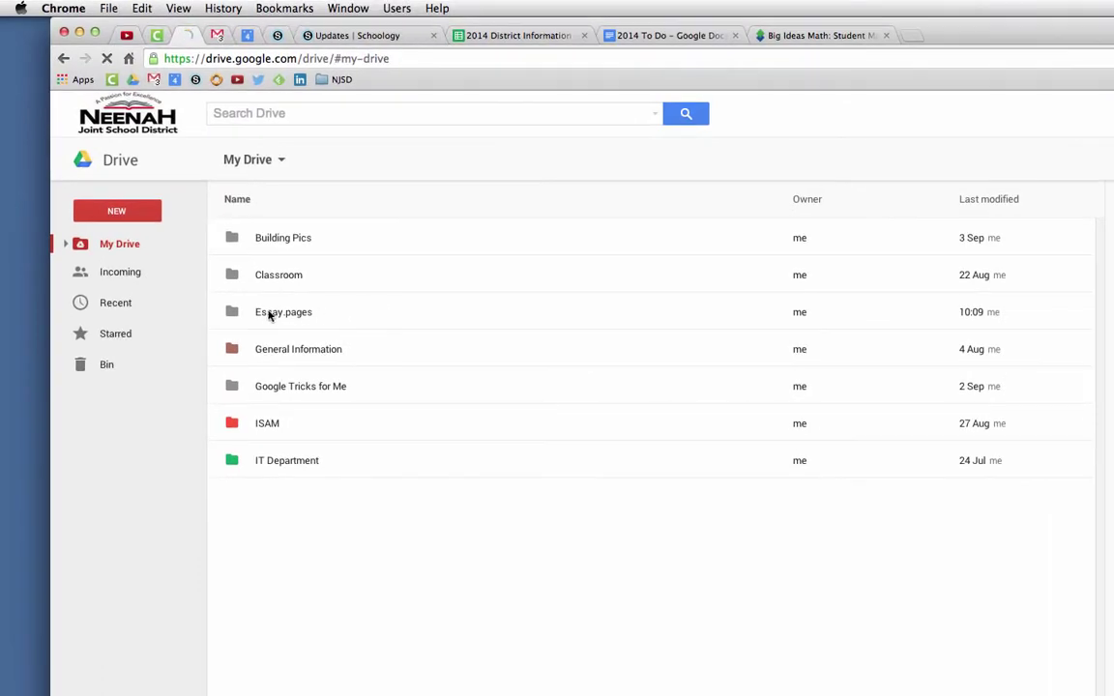
{"action": "left_click", "coordinate": [293, 315]}
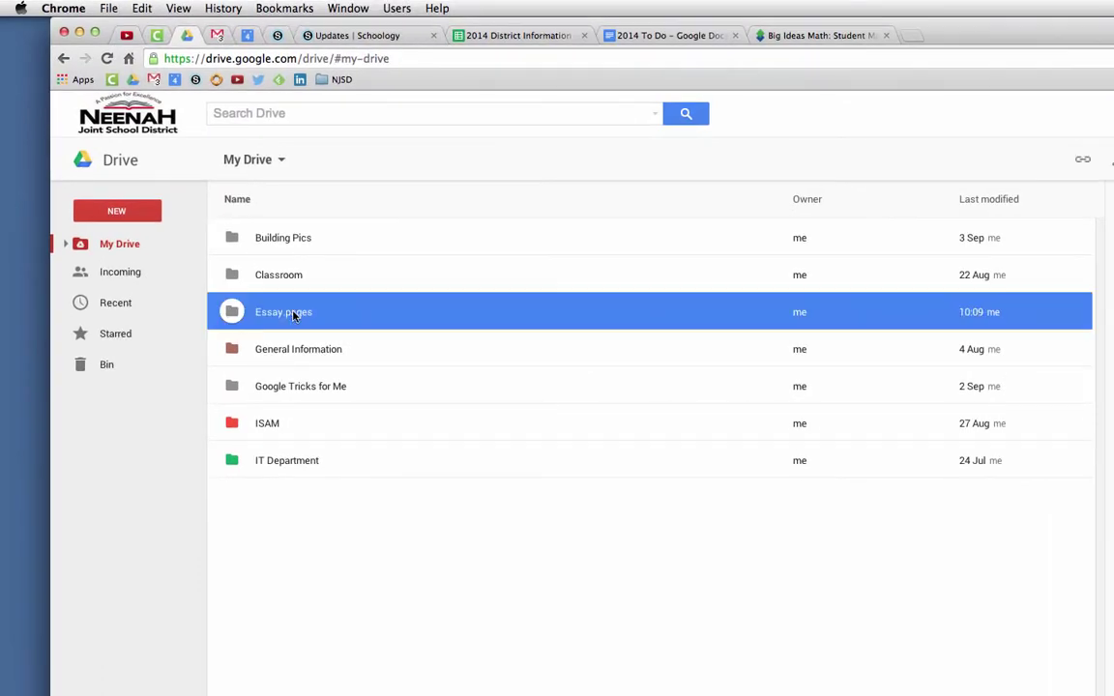
{"action": "double_click", "coordinate": [313, 315]}
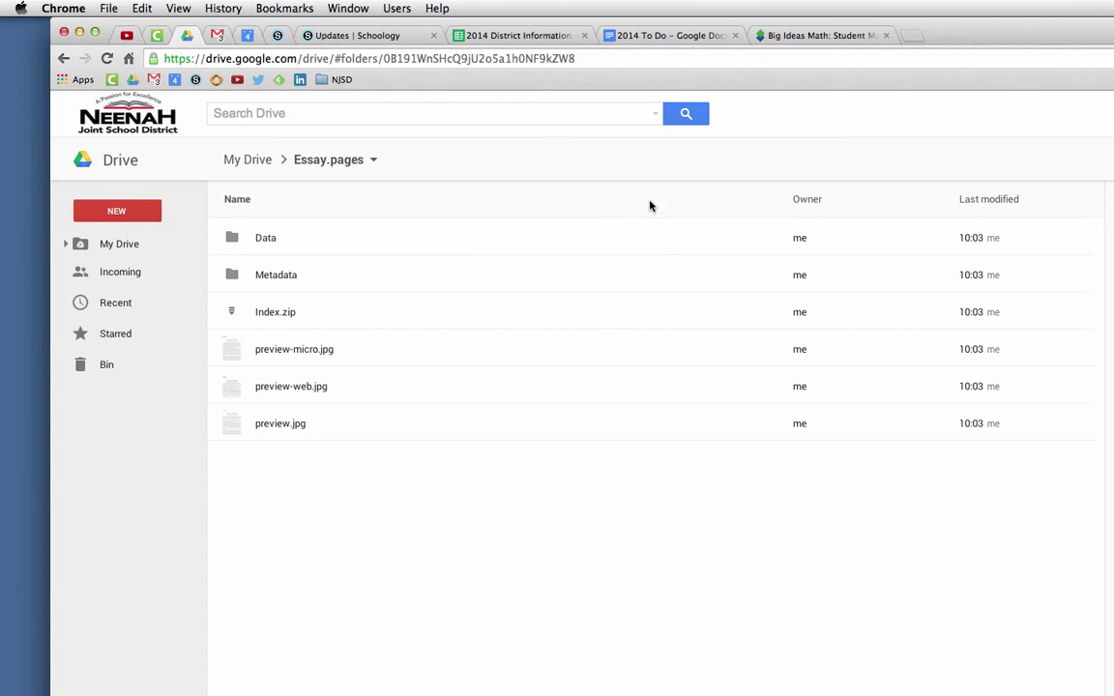
Minimize Chrome and check Google Drive's sync status from the menu bar
{"action": "left_click", "coordinate": [78, 34]}
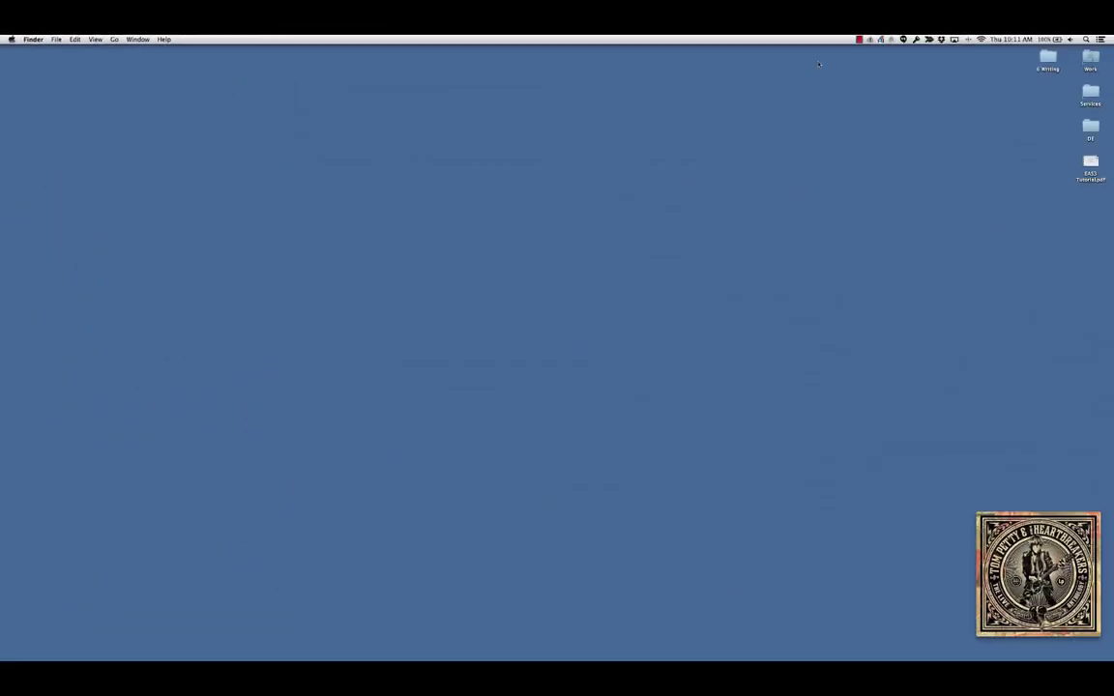
{"action": "left_click", "coordinate": [871, 40]}
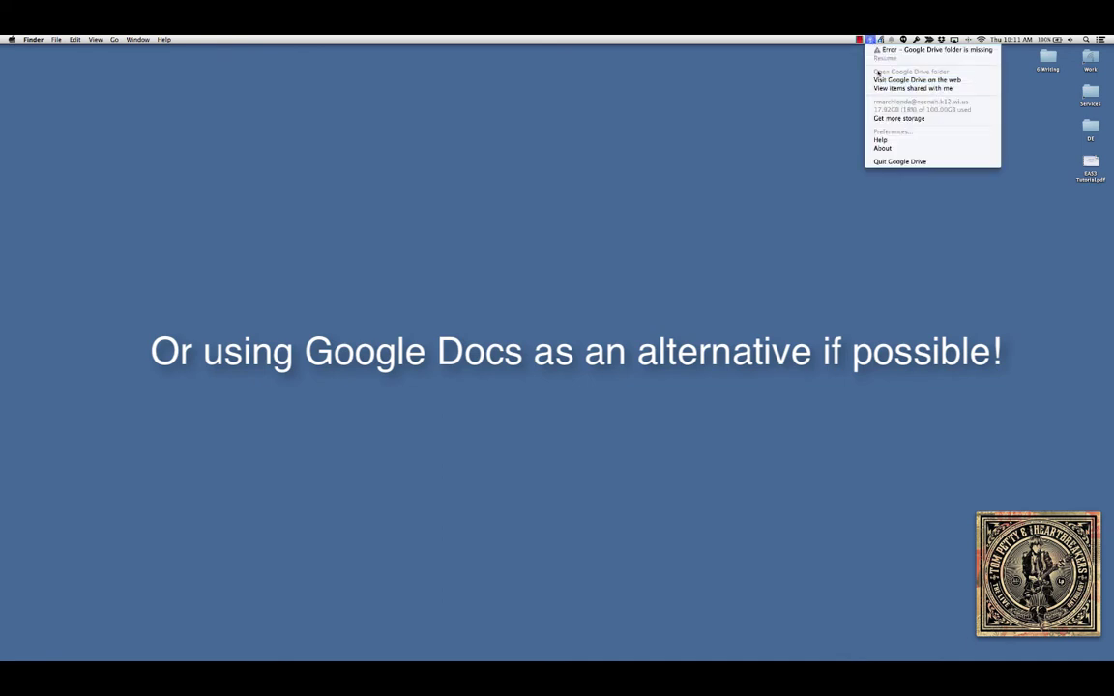
{"action": "left_click", "coordinate": [814, 75]}
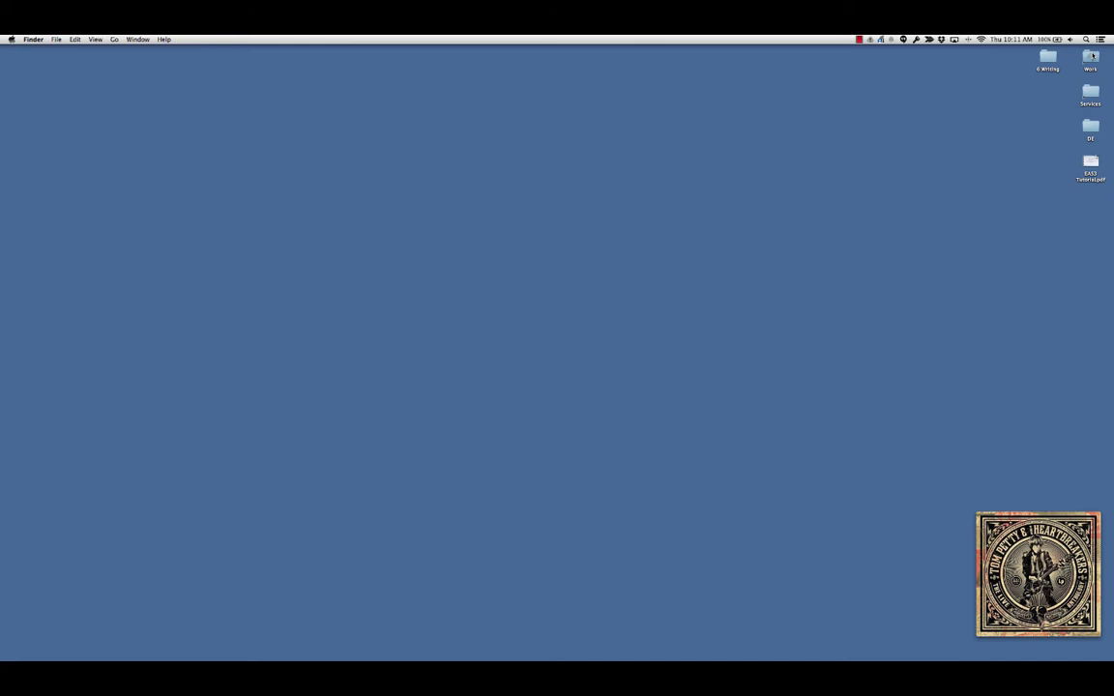
Open the Work folder with Cmd+O and select Essay.pages to show its preview and details
{"action": "left_click", "coordinate": [1091, 57]}
{"action": "key", "text": "super+Tab"}
{"action": "key", "text": "super+Tab"}
{"action": "key", "text": "super+o"}
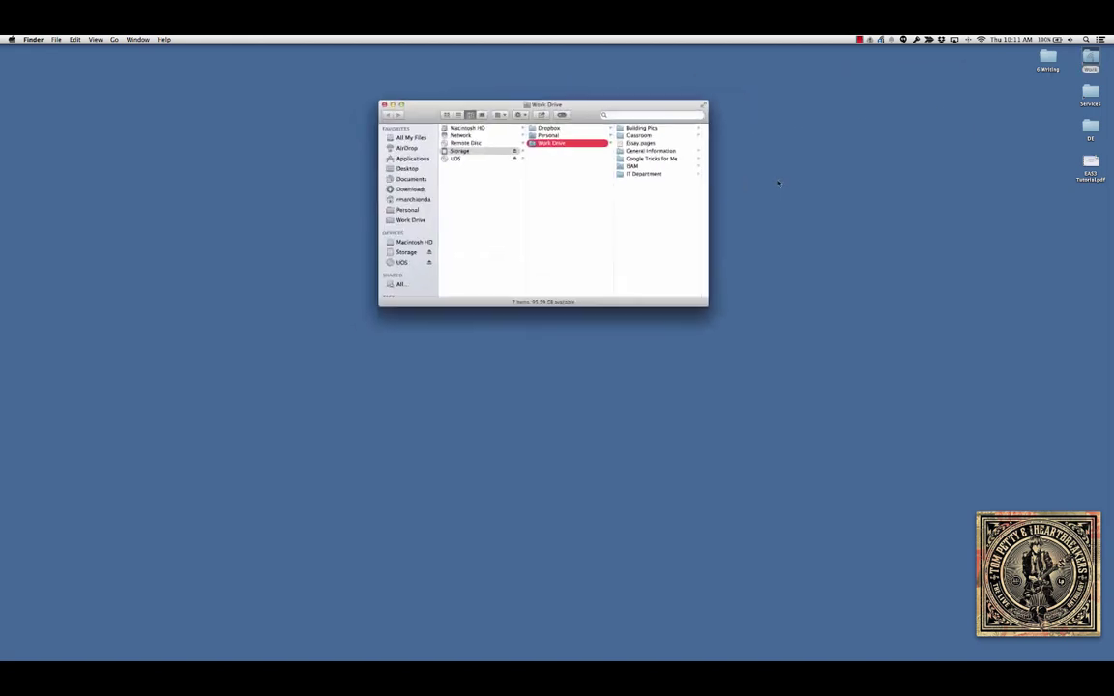
{"action": "left_click", "coordinate": [634, 144]}
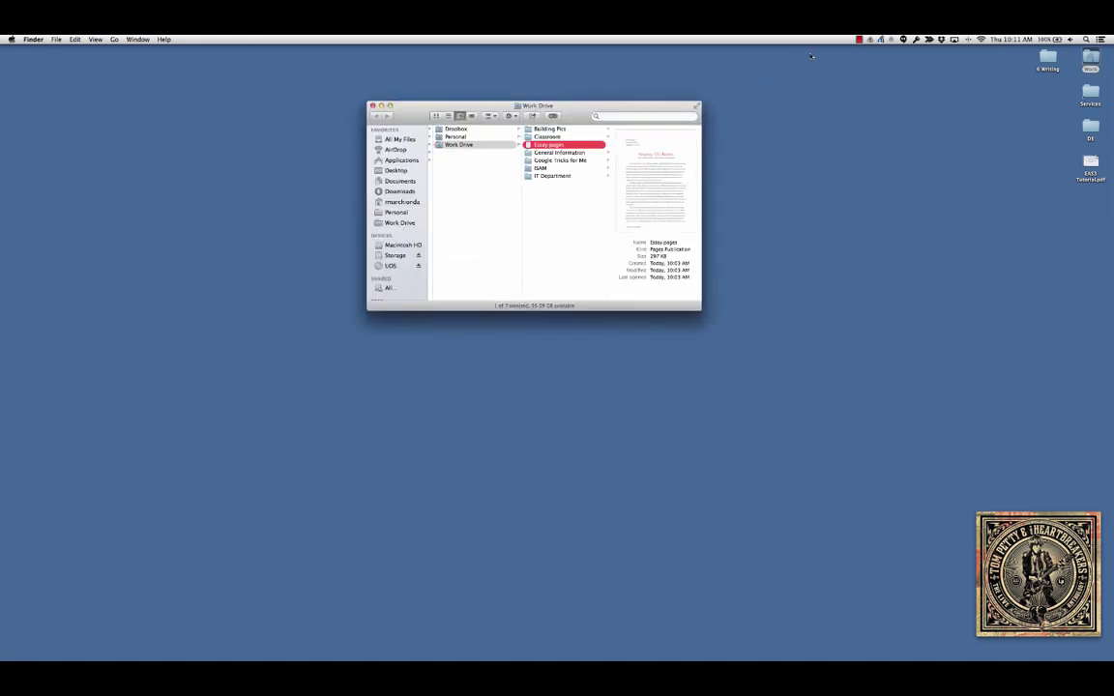